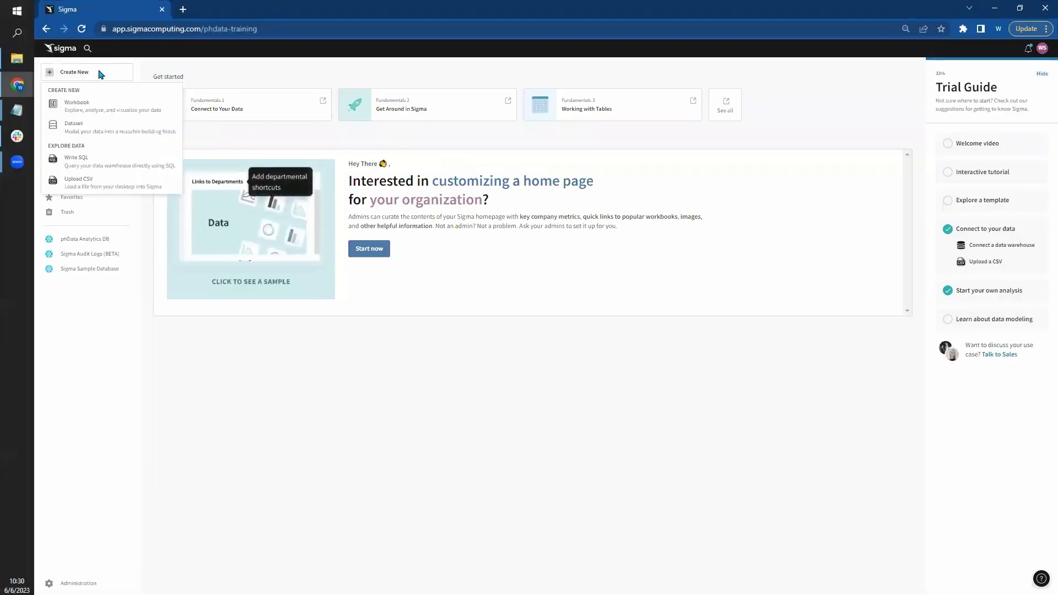
Open the VIOLATIONS + 1.csv dataset from the recently used documents.
click(342, 423)
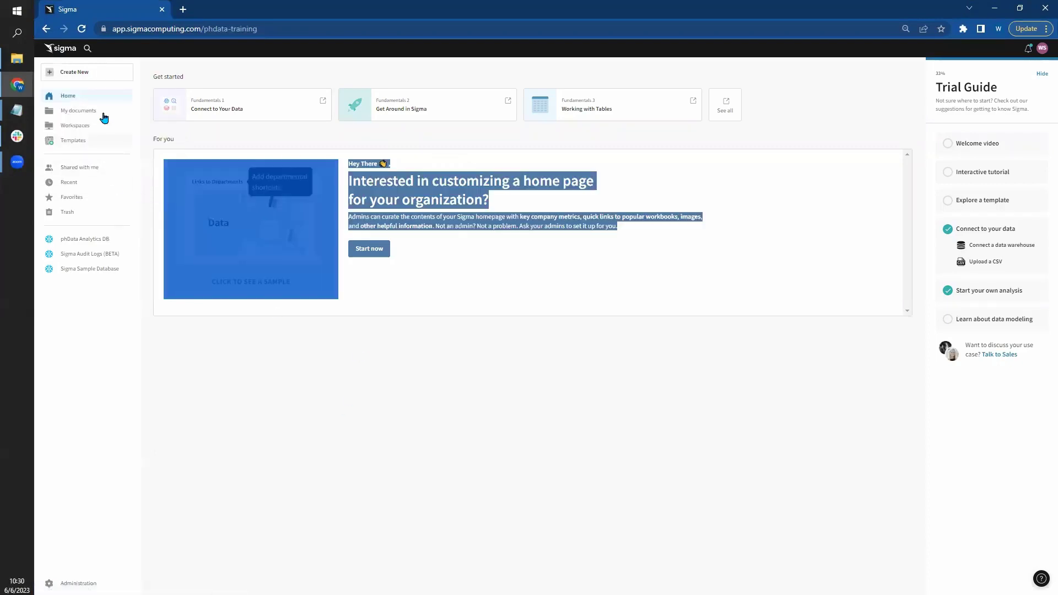
click(81, 183)
click(187, 123)
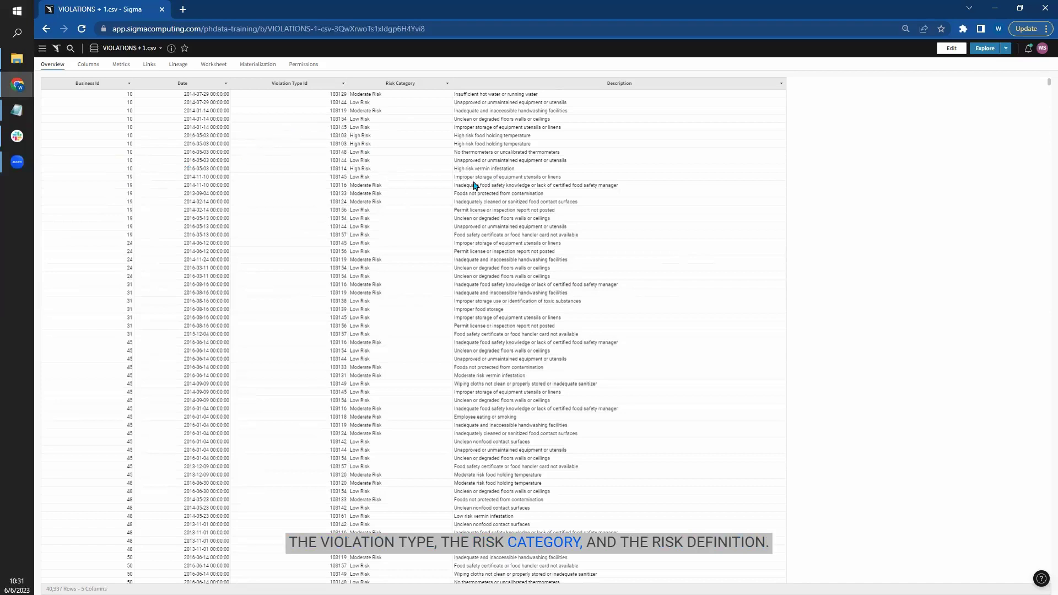
Edit the dataset, review the Latest Week and Latest Week Violation Count metrics, then add a new metric.
click(122, 66)
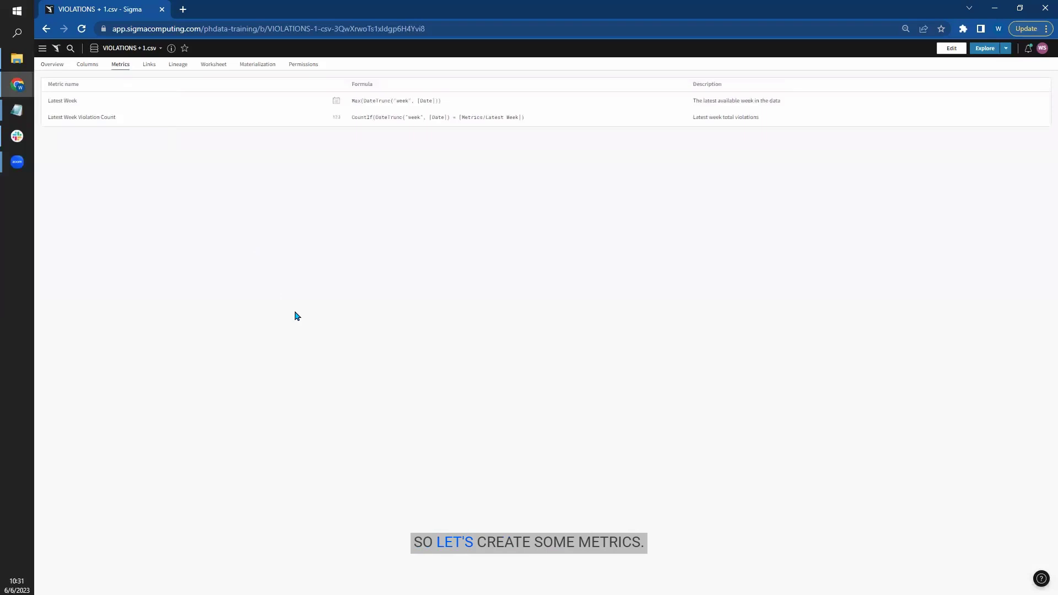
click(951, 48)
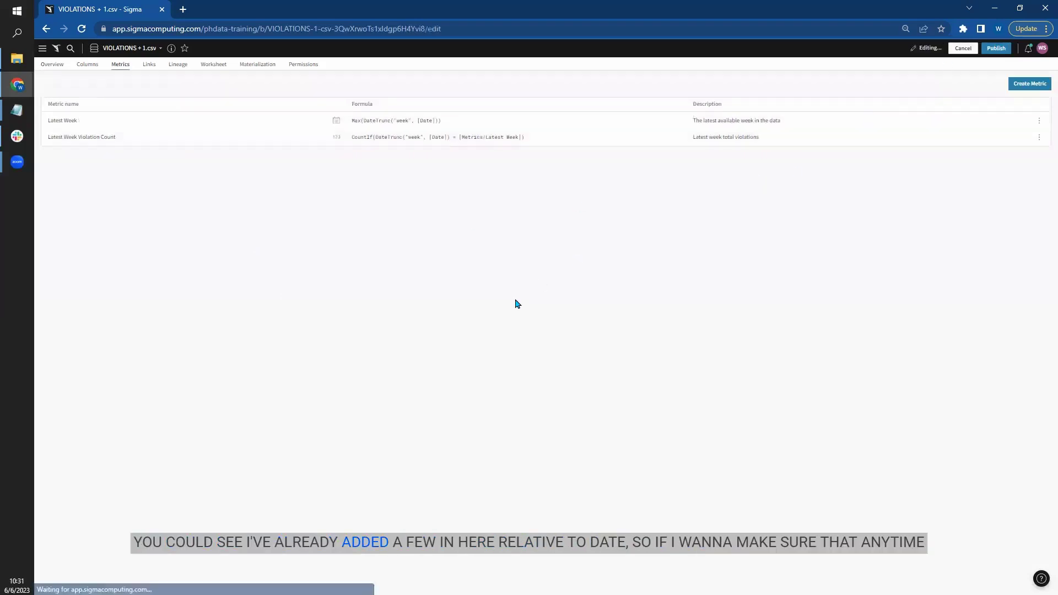
click(67, 120)
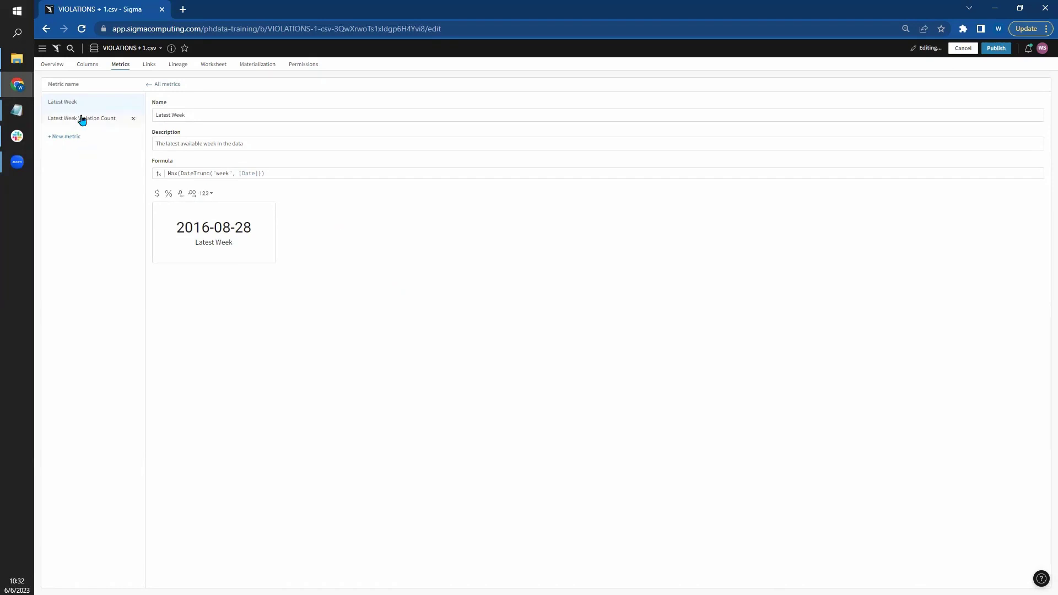
click(81, 118)
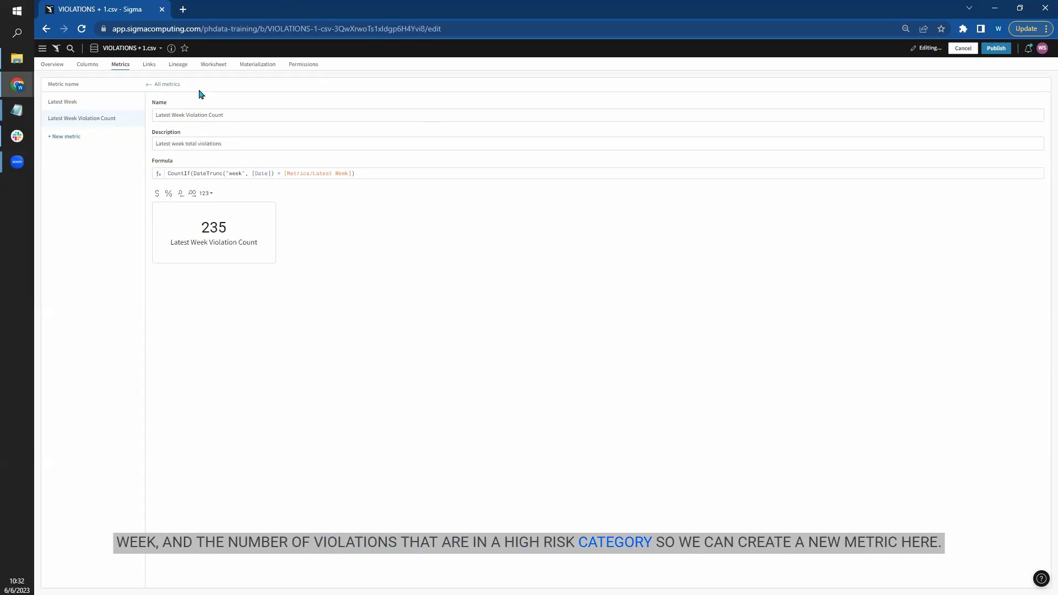
click(60, 136)
Rename the new metric to Latest Week High Risk and paste in its CountIf formula.
click(211, 114)
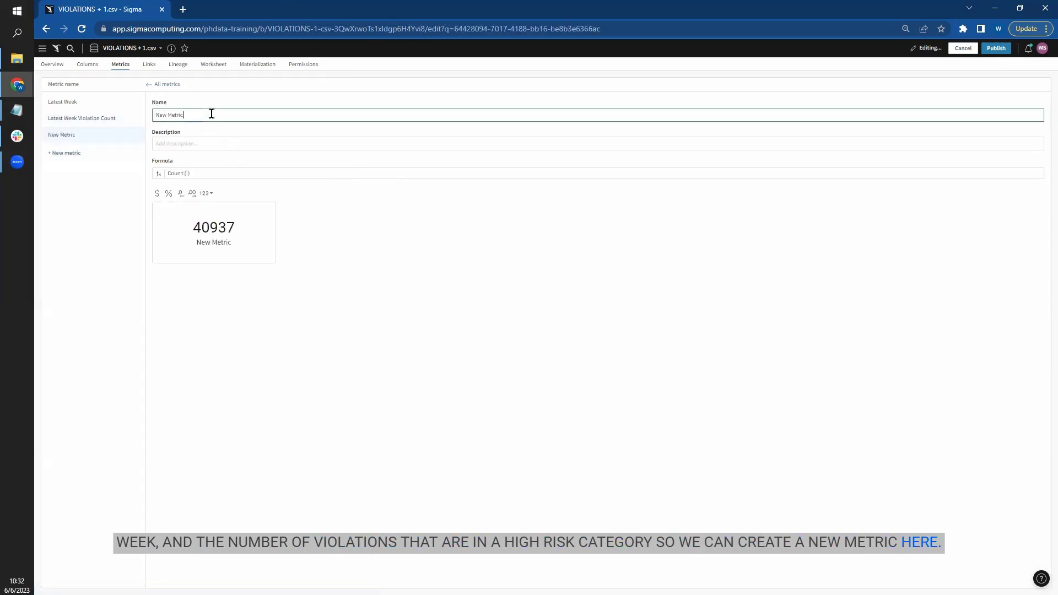
key(BackSpace)
key(BackSpace)
key(BackSpace)
key(BackSpace)
key(BackSpace)
key(BackSpace)
key(BackSpace)
key(BackSpace)
key(BackSpace)
key(BackSpace)
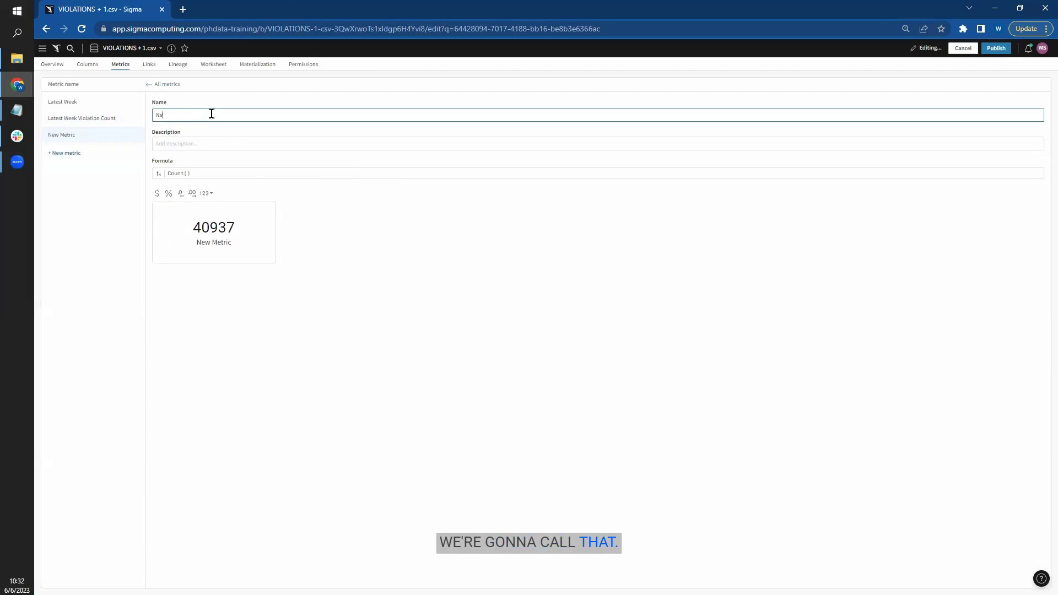
text(La)
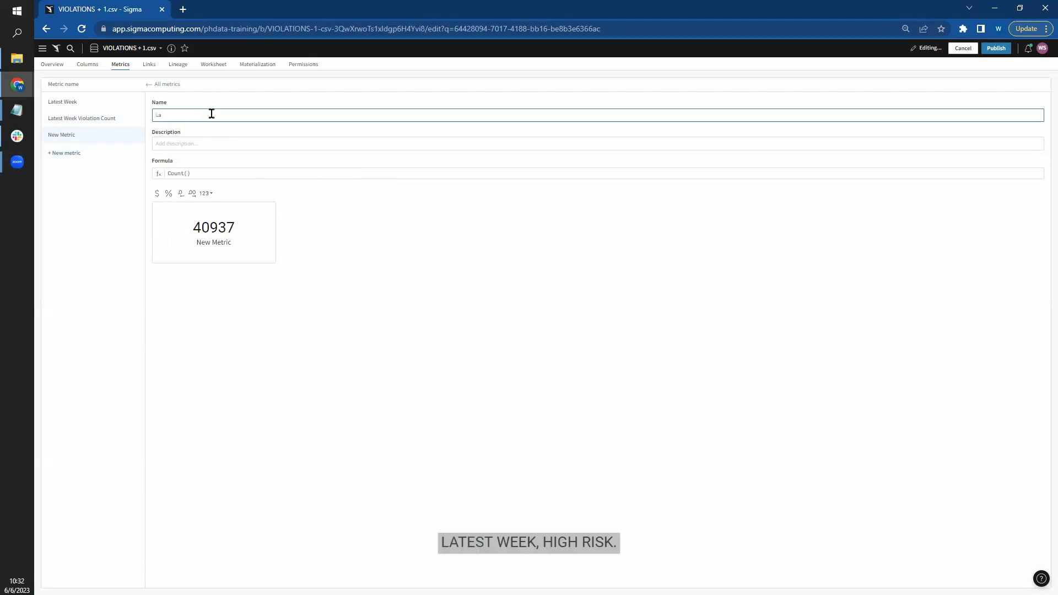
text(te)
text(test)
text( Week H)
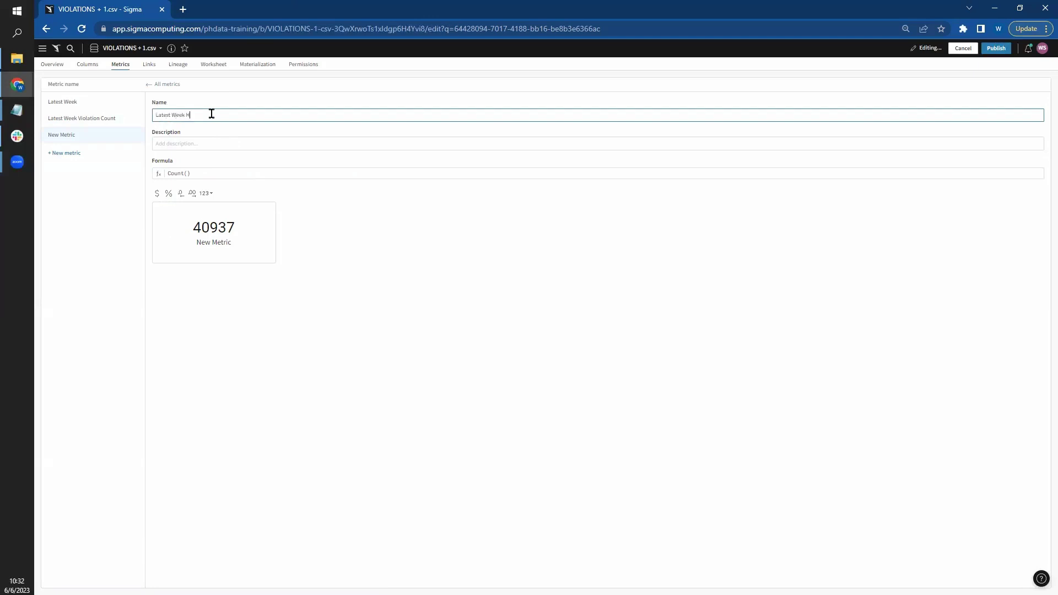
text(igh Risk)
click(220, 174)
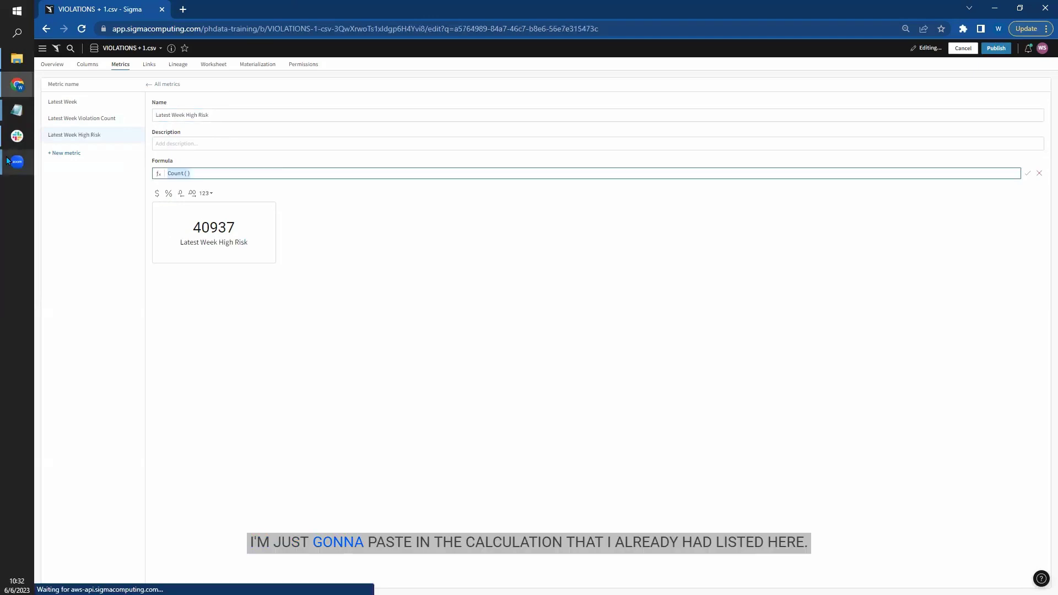
text(CountIf([Risk Category] = "High Risk", DateTrunc("week", [Date]) = [Metrics/Latest Week]))
click(198, 144)
Copy the metric name into its Description and publish the dataset.
triple_click(189, 112)
key(ctrl+c)
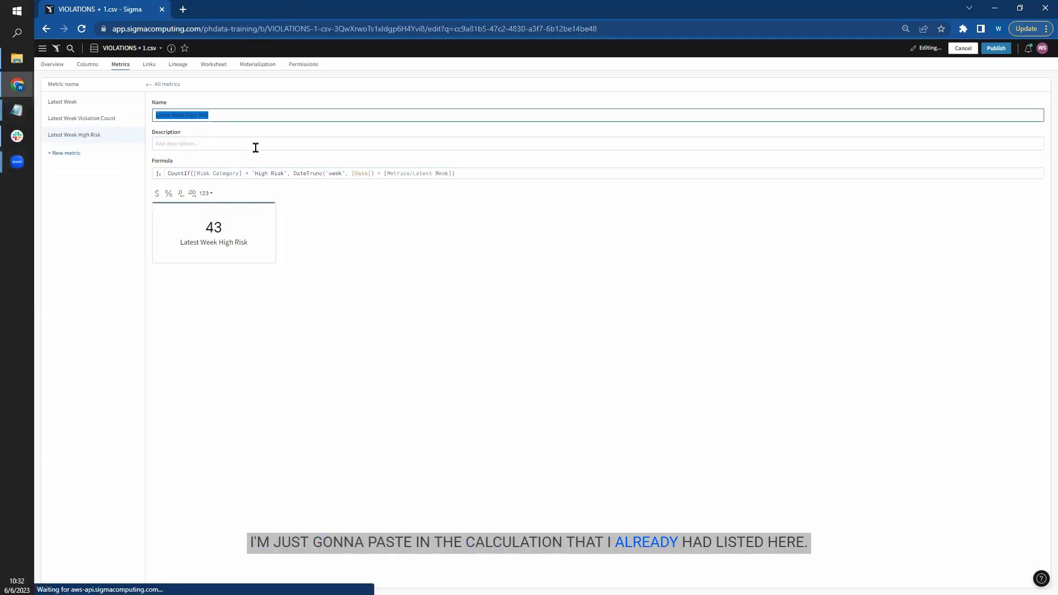
click(220, 144)
key(ctrl+v)
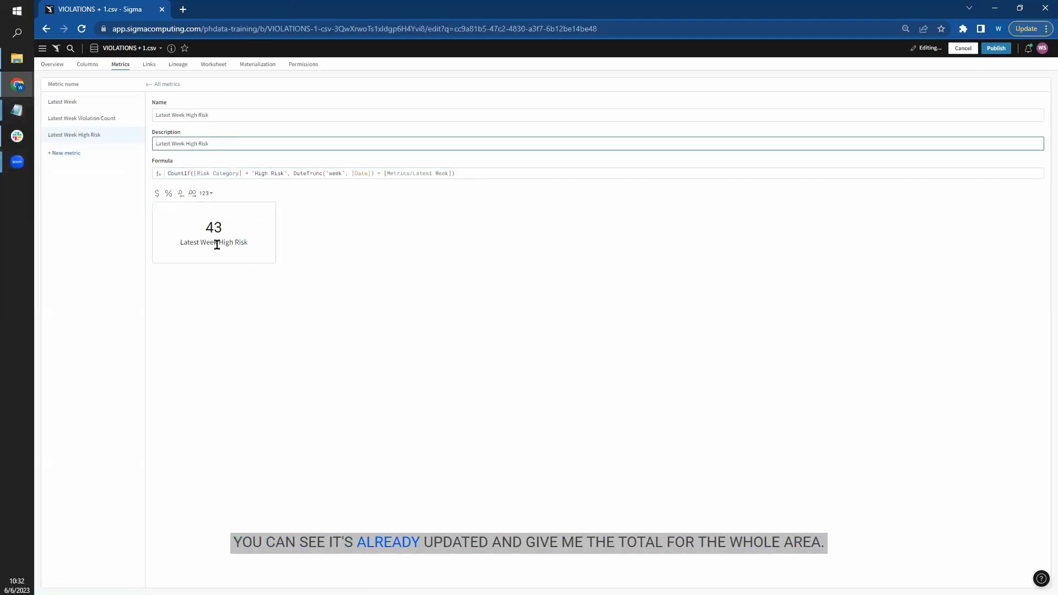
click(380, 238)
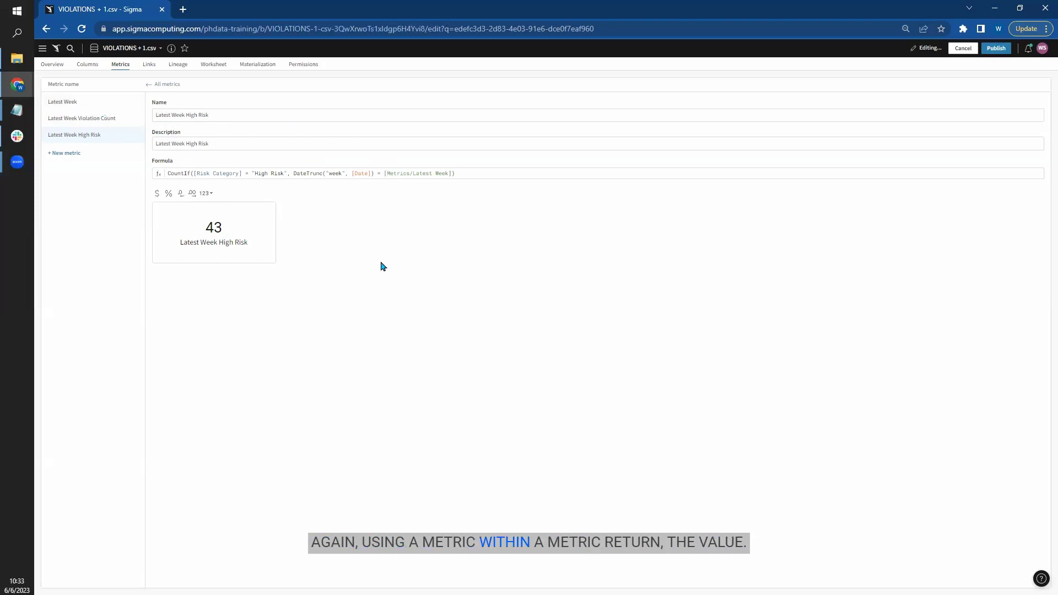
click(996, 48)
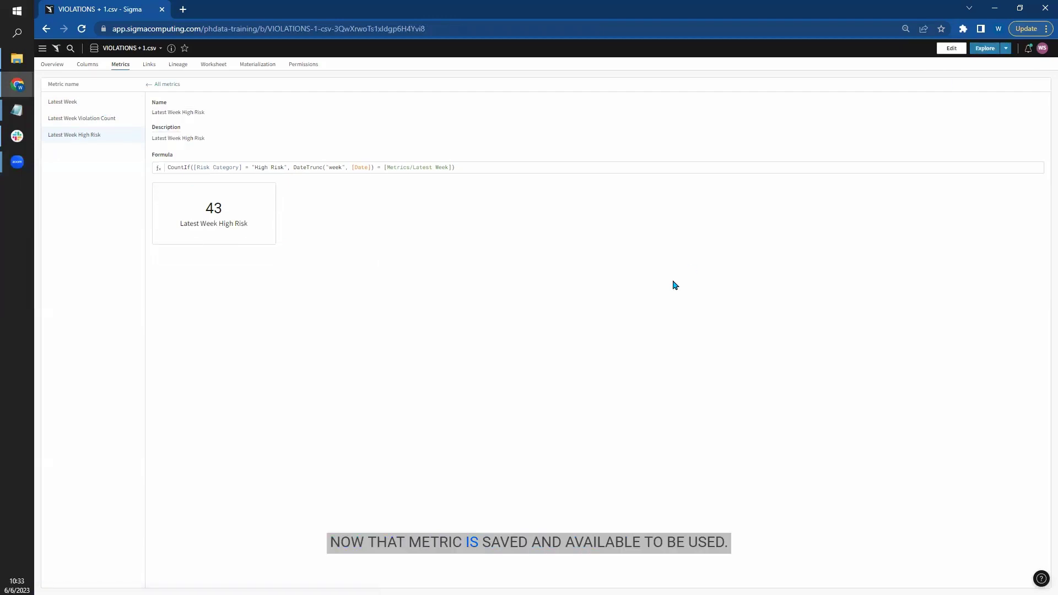
In a new exploration, add a child table of the violations data beside the parent table.
click(985, 50)
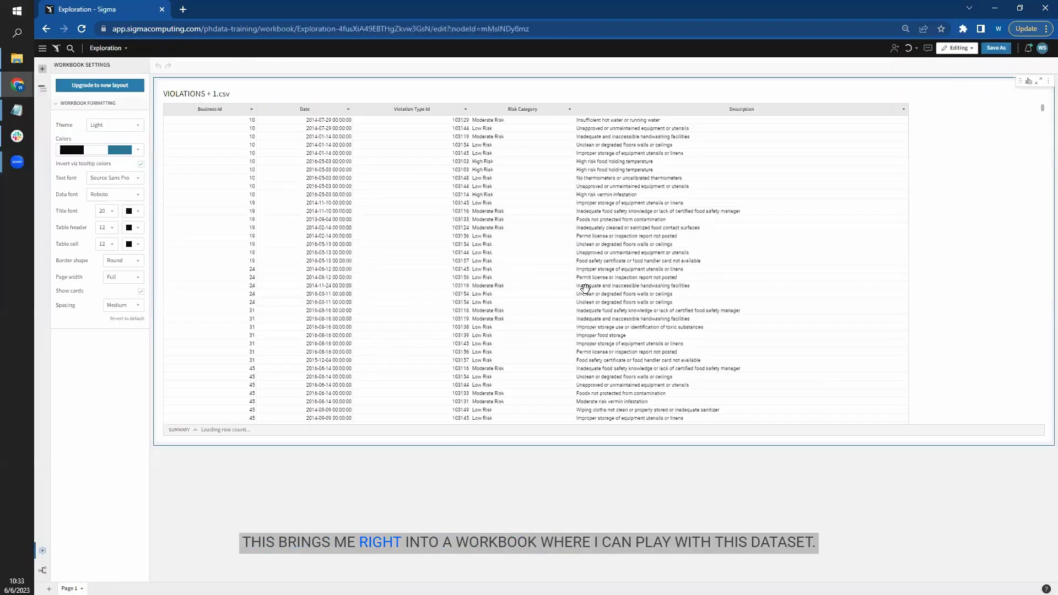
click(445, 92)
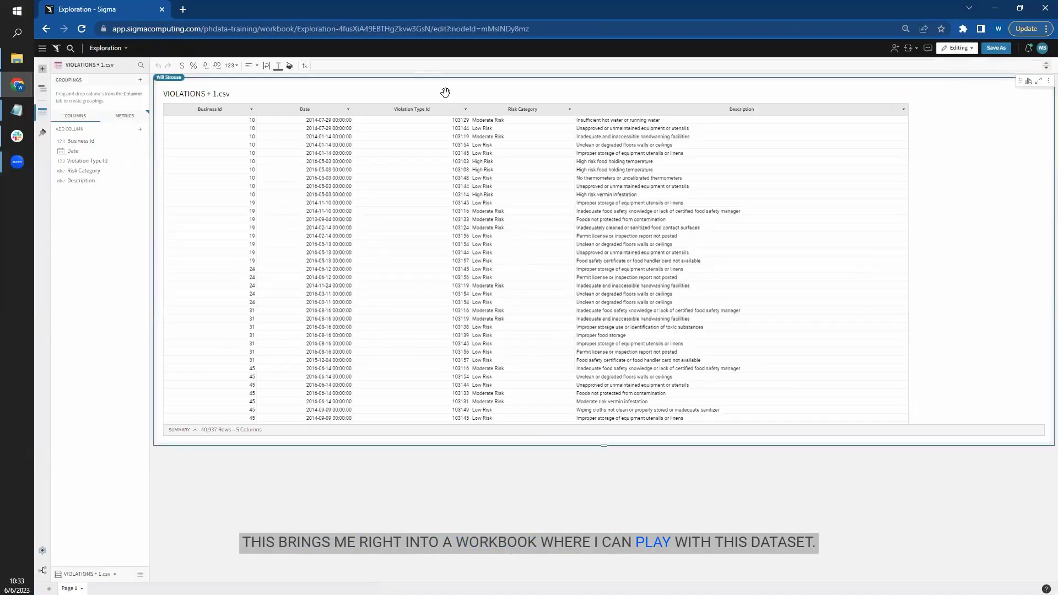
click(1028, 81)
click(990, 117)
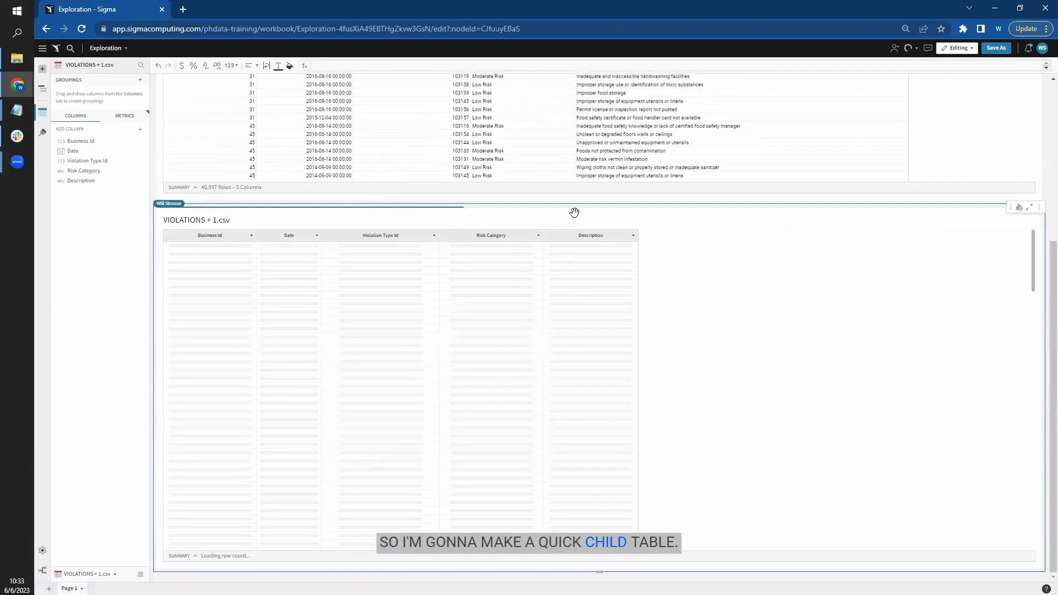
scroll(966, 142, up, 4)
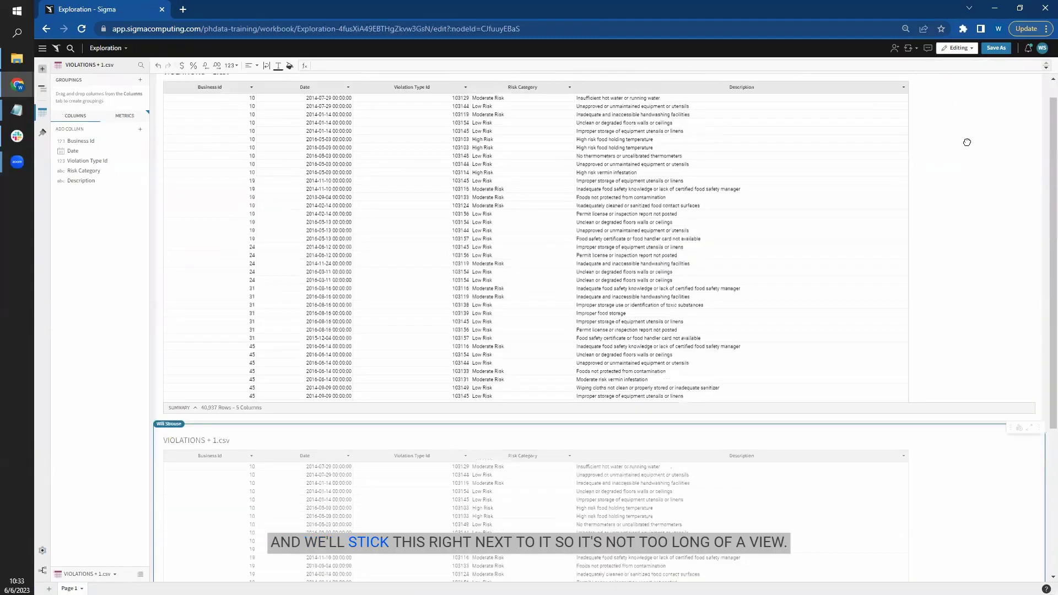
drag(967, 141, 964, 144)
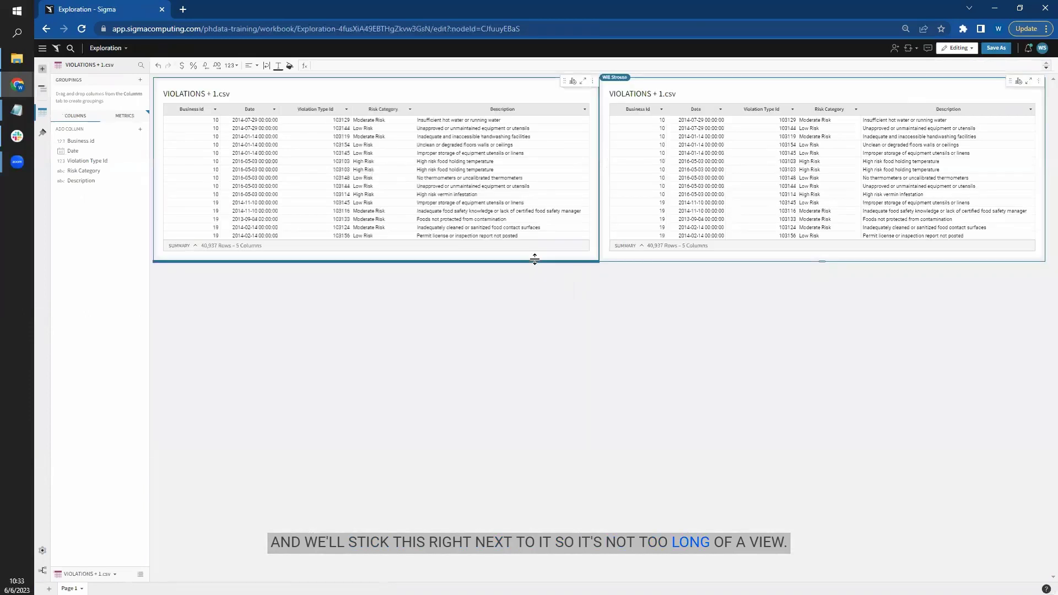
drag(533, 260, 584, 321)
Increase the child table's Cell font size in Element format > Fonts.
click(746, 102)
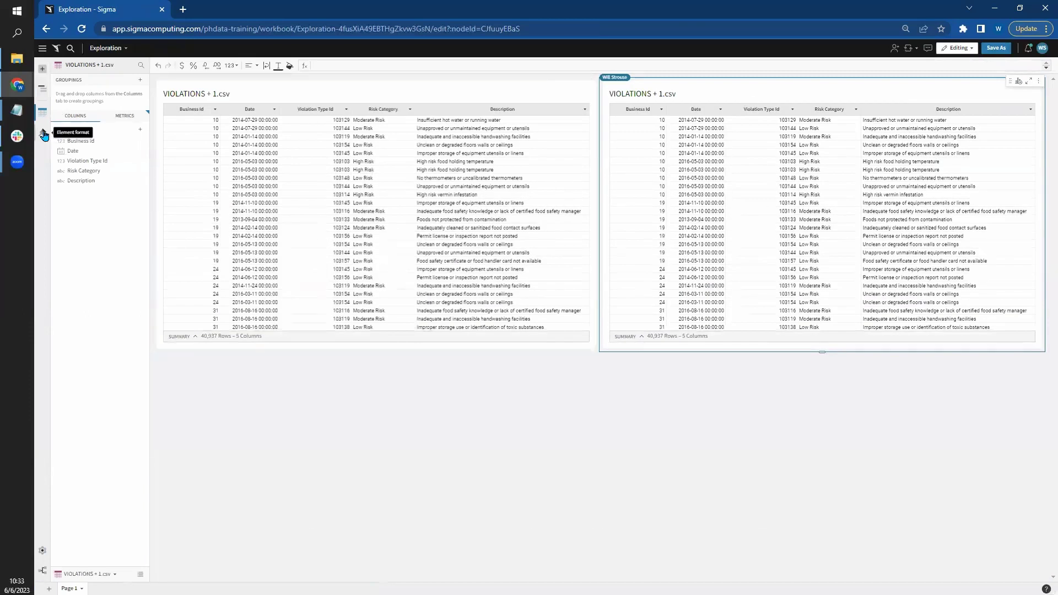
click(44, 135)
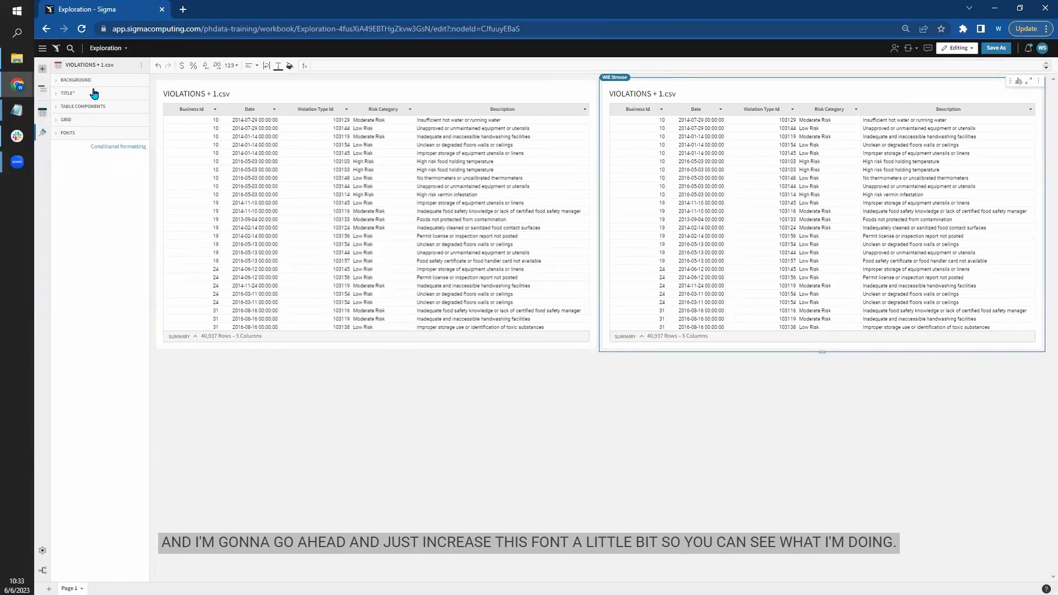
click(221, 106)
click(125, 134)
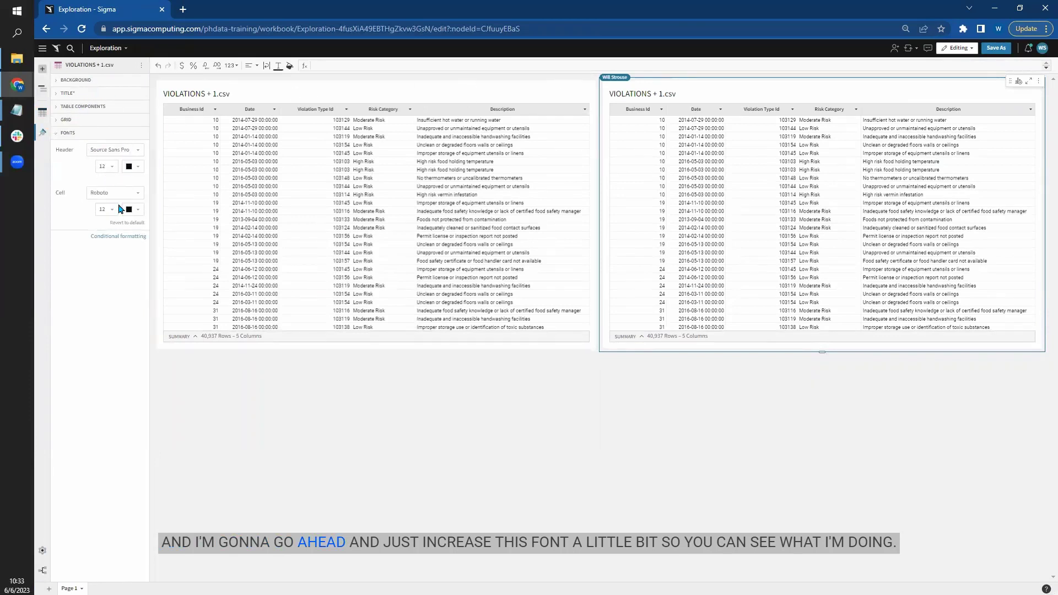
click(114, 210)
click(110, 283)
click(712, 423)
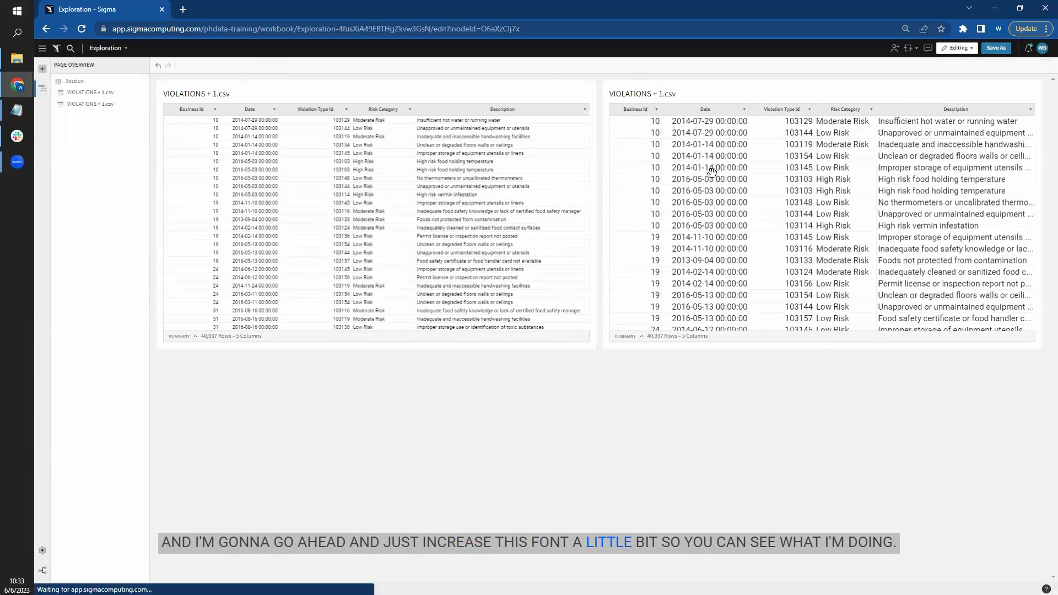
click(742, 87)
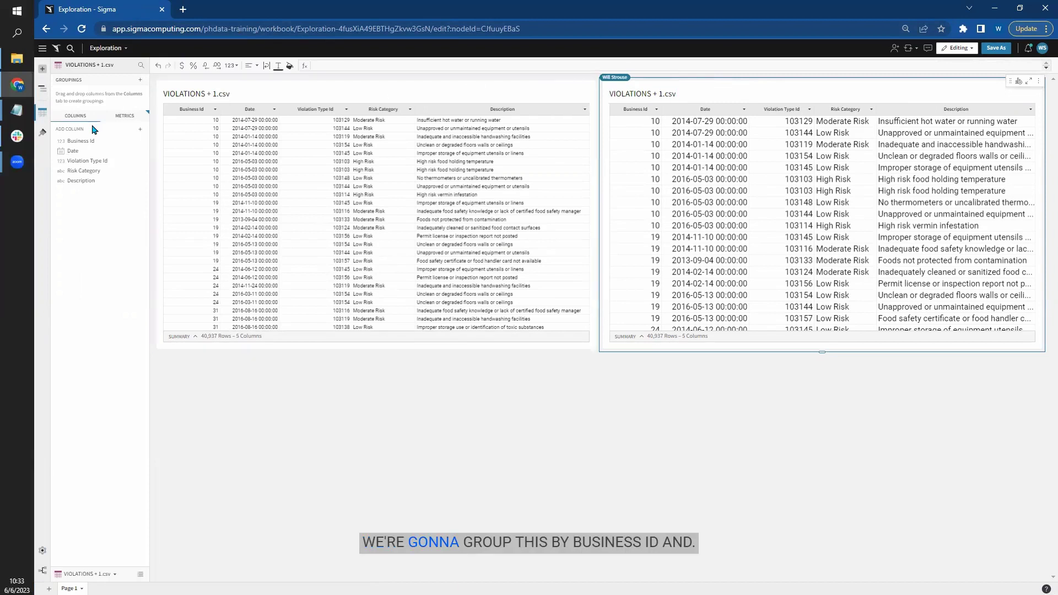
Group the child table by Business Id and add a Count of Violation Type Id column.
drag(80, 141, 108, 99)
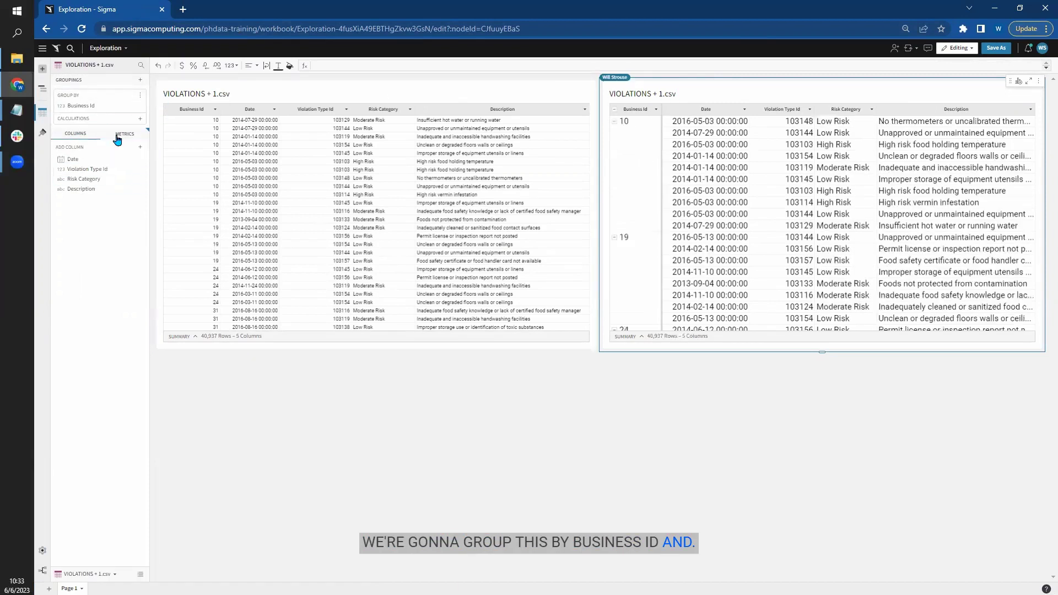
drag(88, 169, 108, 121)
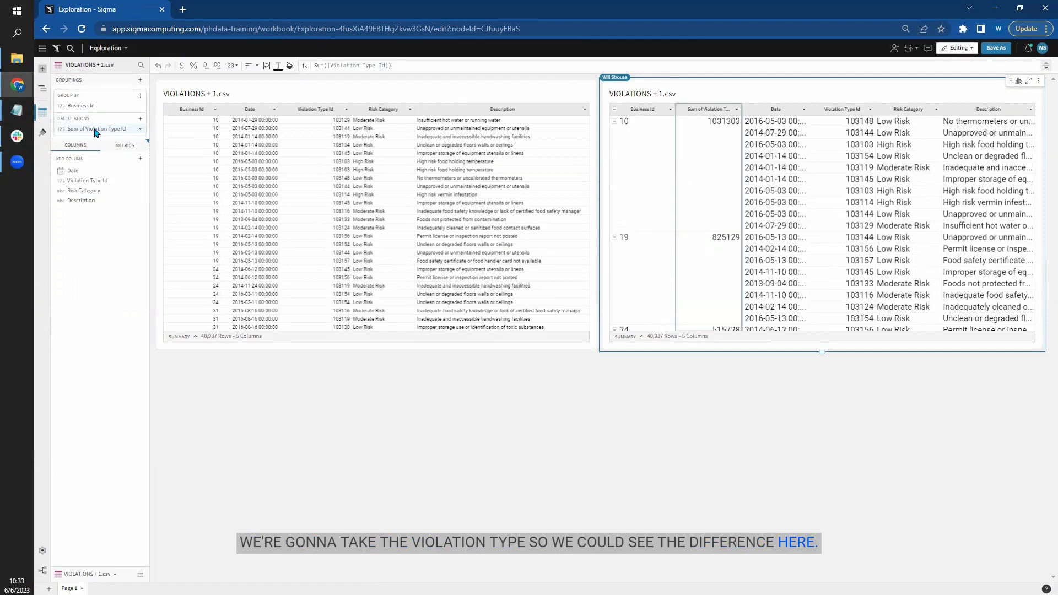
click(138, 132)
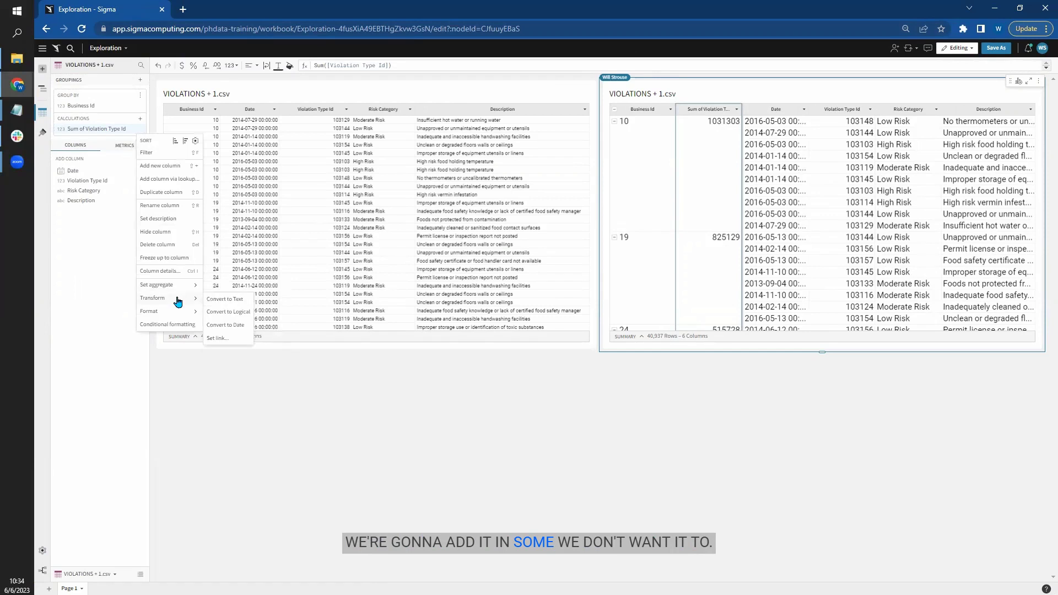
mouse_move(166, 285)
click(242, 391)
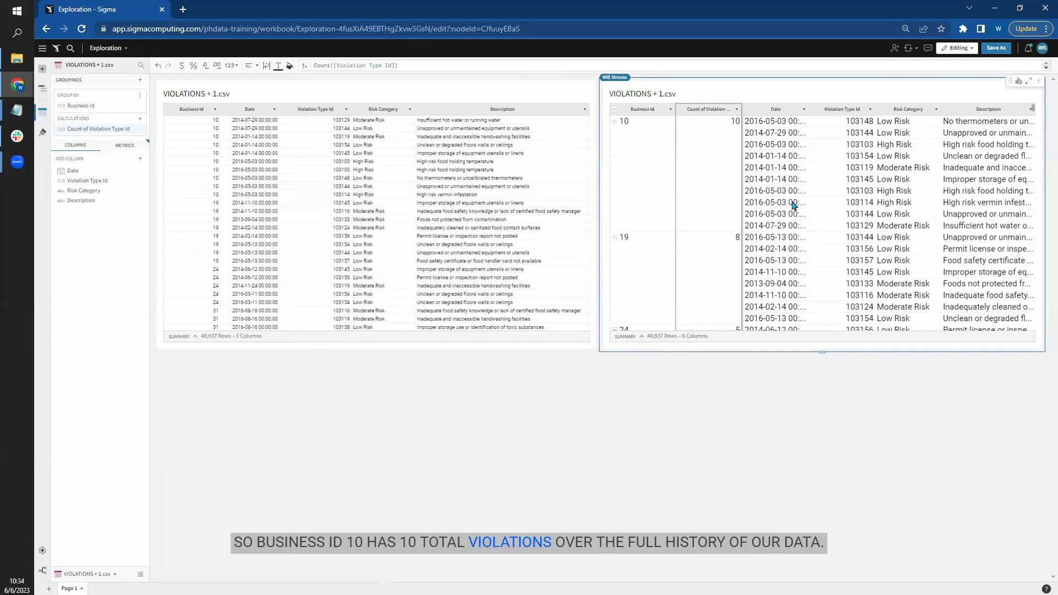
Add the Latest Week Violation Count and Latest Week High Risk metrics to Calculations.
click(126, 147)
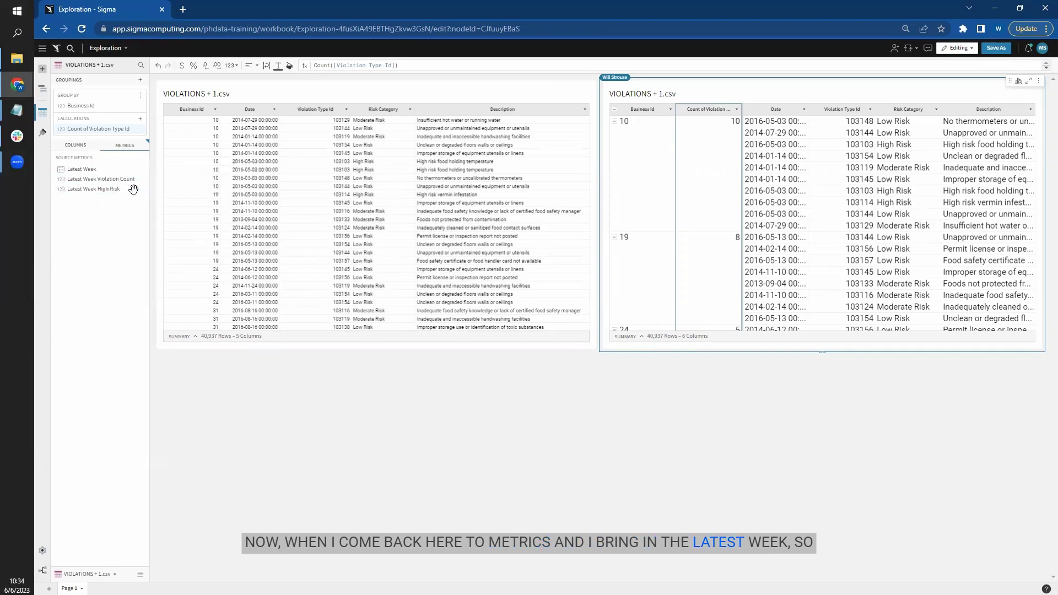
mouse_move(92, 181)
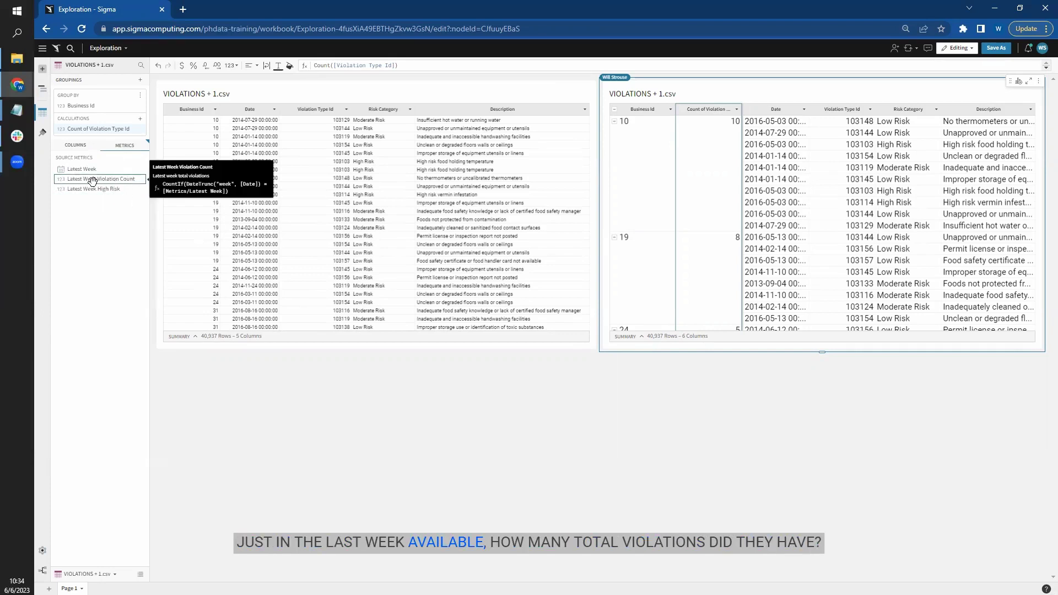
drag(92, 181, 102, 135)
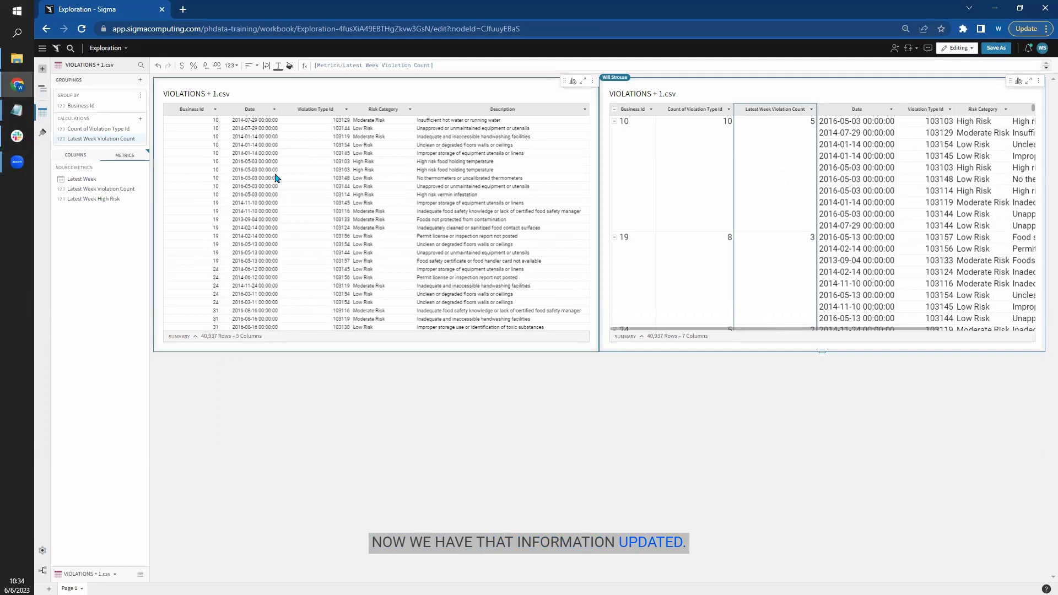
drag(91, 198, 102, 147)
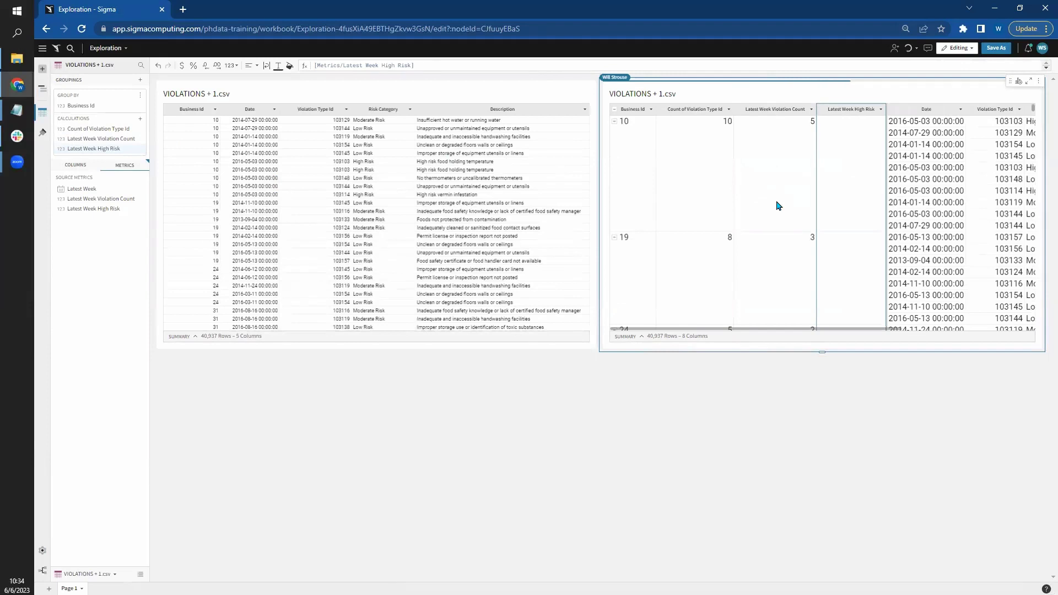